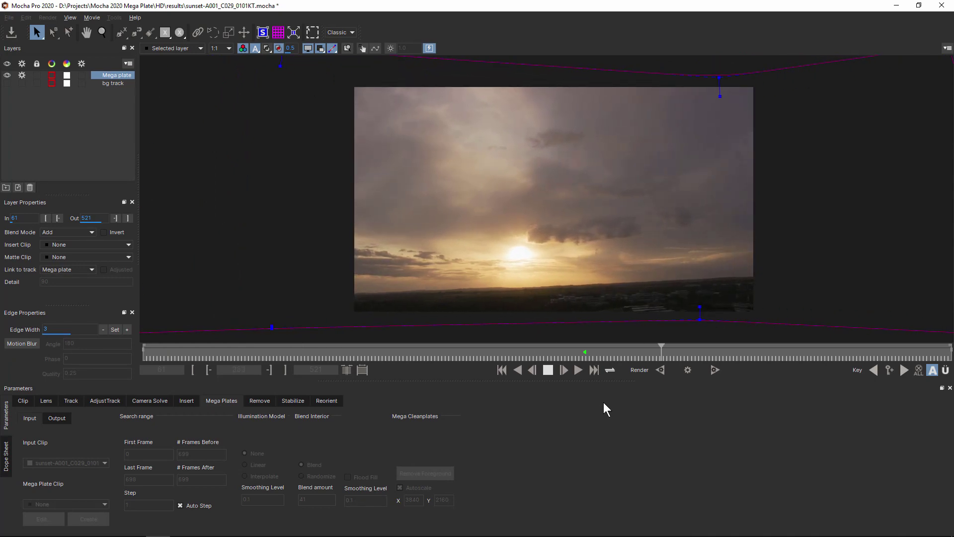
Render the sunset shot's stitched mega plate, then zoom and pan across it
{"action": "left_click", "coordinate": [687, 370]}
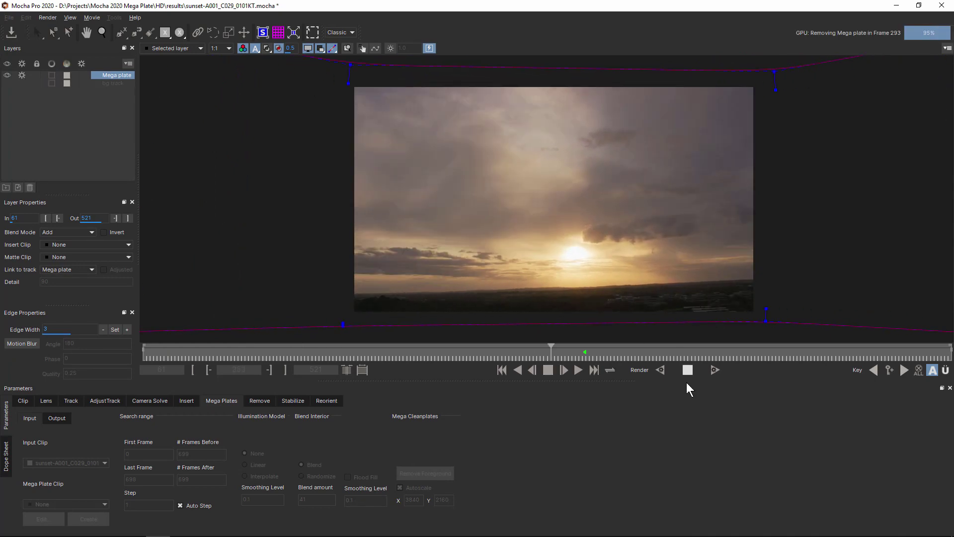
{"action": "key", "text": "z"}
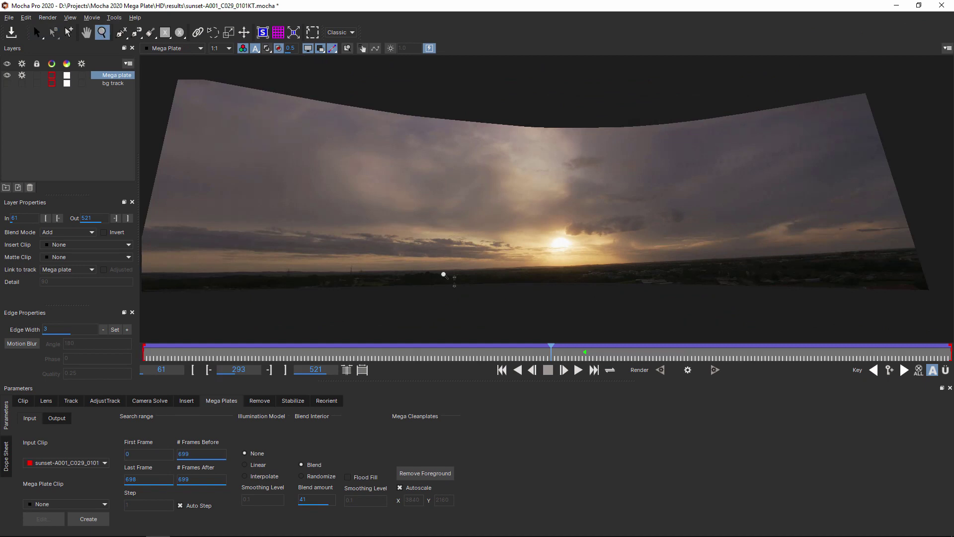
{"action": "left_click_drag", "start_coordinate": [442, 273], "coordinate": [447, 106]}
{"action": "key", "text": "x"}
{"action": "mouse_move", "coordinate": [425, 207]}
{"action": "left_mouse_down"}
{"action": "mouse_move", "coordinate": [763, 196]}
{"action": "mouse_move", "coordinate": [434, 234]}
{"action": "mouse_move", "coordinate": [581, 202]}
{"action": "mouse_move", "coordinate": [388, 195]}
{"action": "mouse_move", "coordinate": [330, 209]}
{"action": "mouse_move", "coordinate": [426, 216]}
{"action": "mouse_move", "coordinate": [653, 182]}
{"action": "mouse_move", "coordinate": [507, 207]}
{"action": "mouse_move", "coordinate": [514, 289]}
{"action": "mouse_move", "coordinate": [511, 196]}
{"action": "mouse_move", "coordinate": [598, 238]}
{"action": "left_mouse_up"}
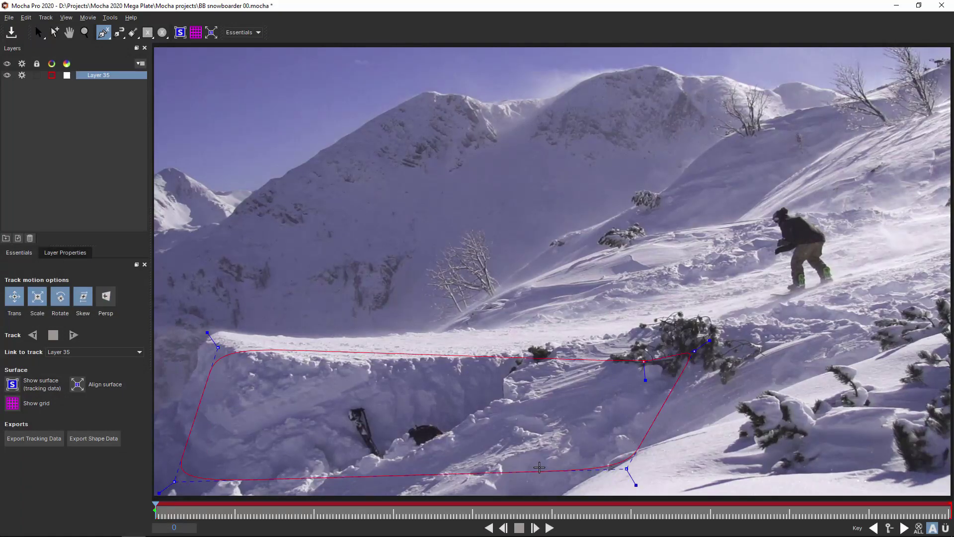
Track the snowboarder background forward and enable Auto Step in the Mega Plates settings
{"action": "left_click", "coordinate": [78, 340]}
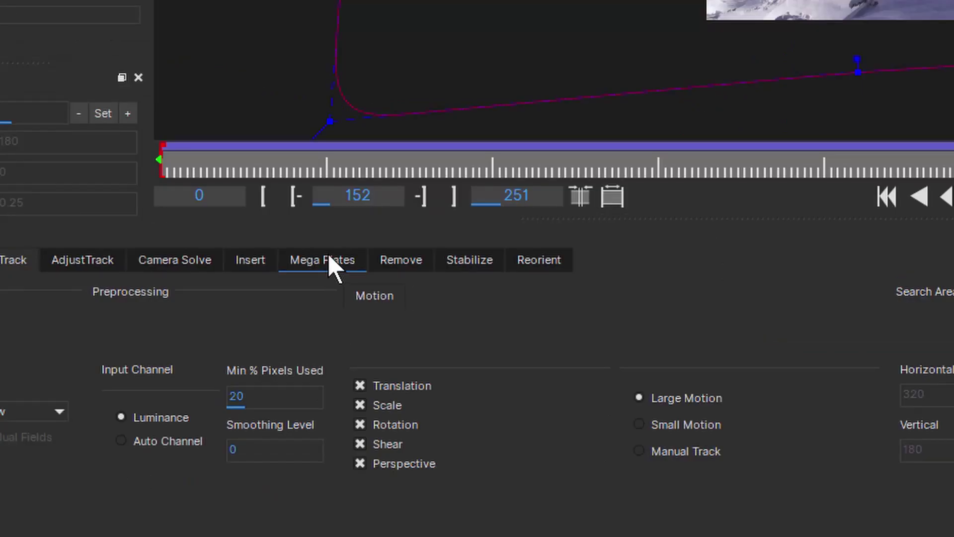
{"action": "left_click", "coordinate": [227, 403]}
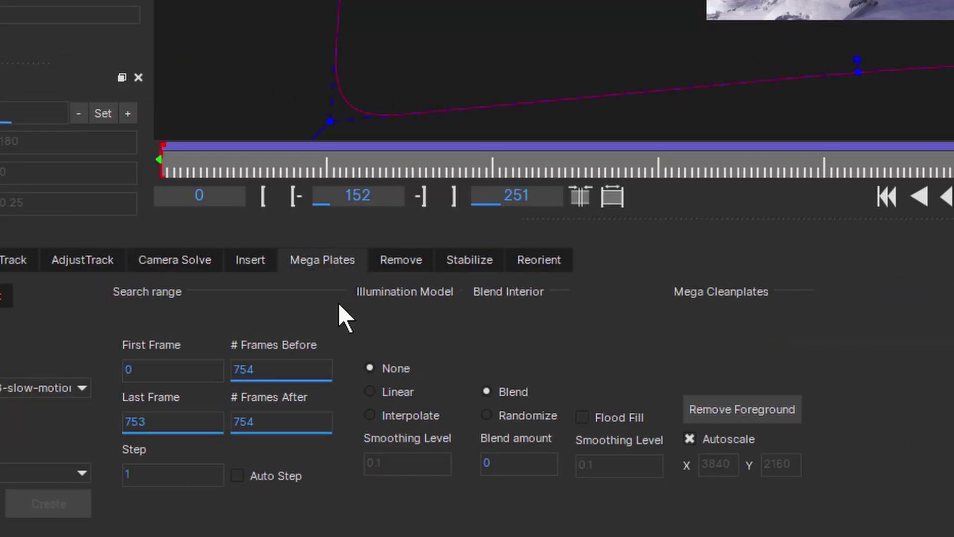
{"action": "left_click", "coordinate": [271, 475]}
{"action": "type", "text": "16"}
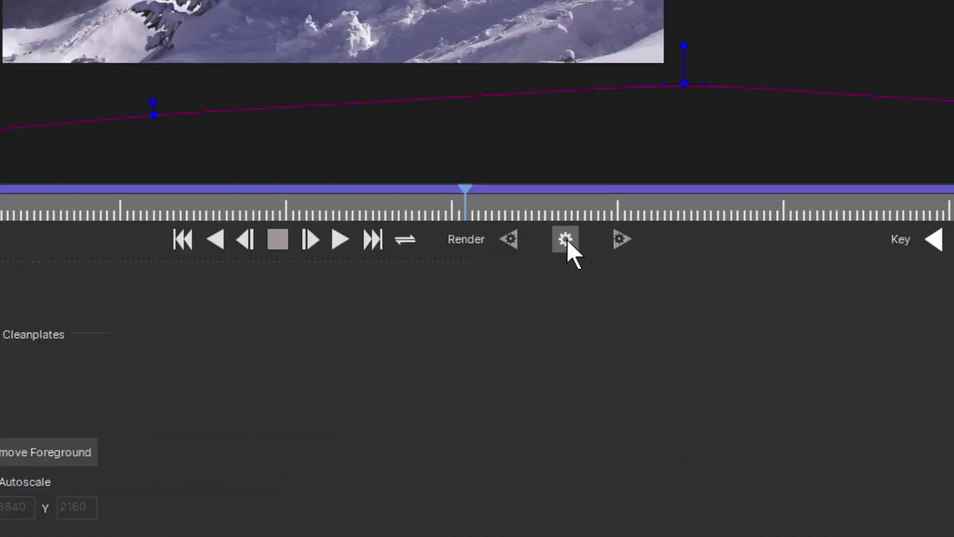
Render the snowboarder mega plate and apply Remove Foreground to erase the rider
{"action": "left_click", "coordinate": [567, 239]}
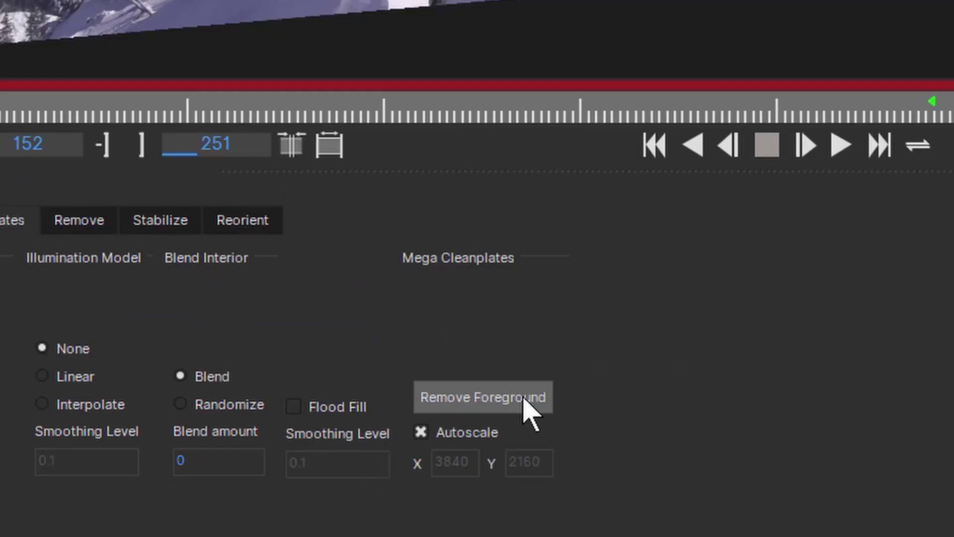
{"action": "left_click", "coordinate": [451, 473]}
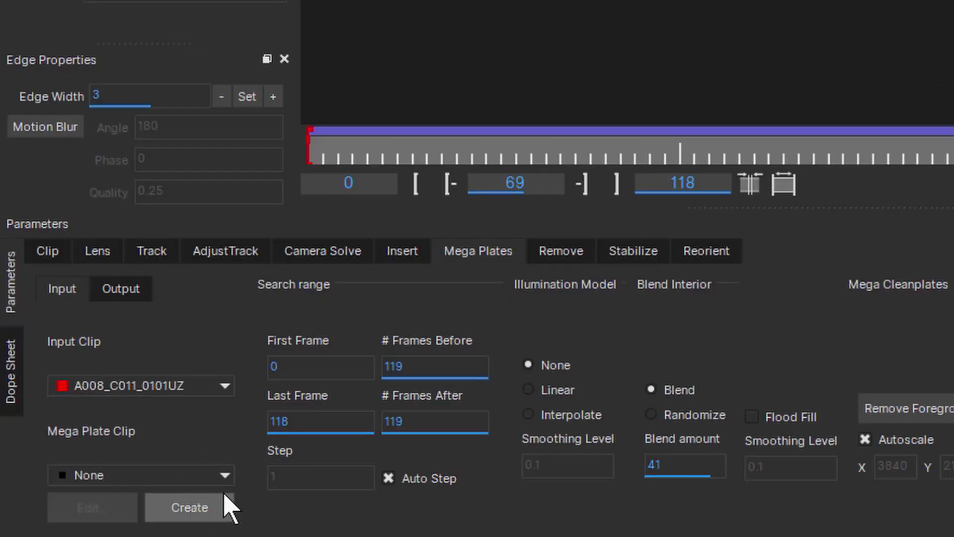
Create a mega plate clip, set it as the exclusive Cleanplate Clip, and render the removal
{"action": "left_click", "coordinate": [227, 506]}
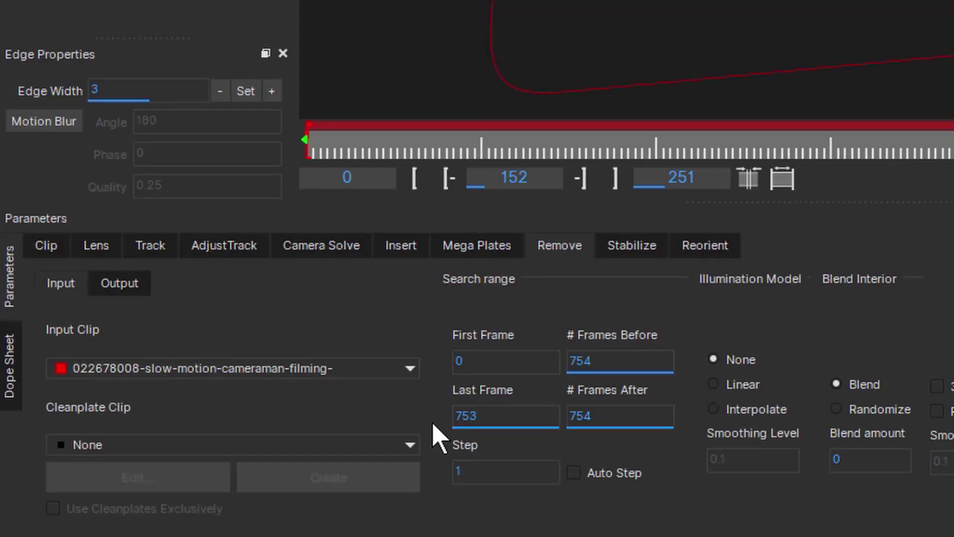
{"action": "left_click", "coordinate": [410, 447]}
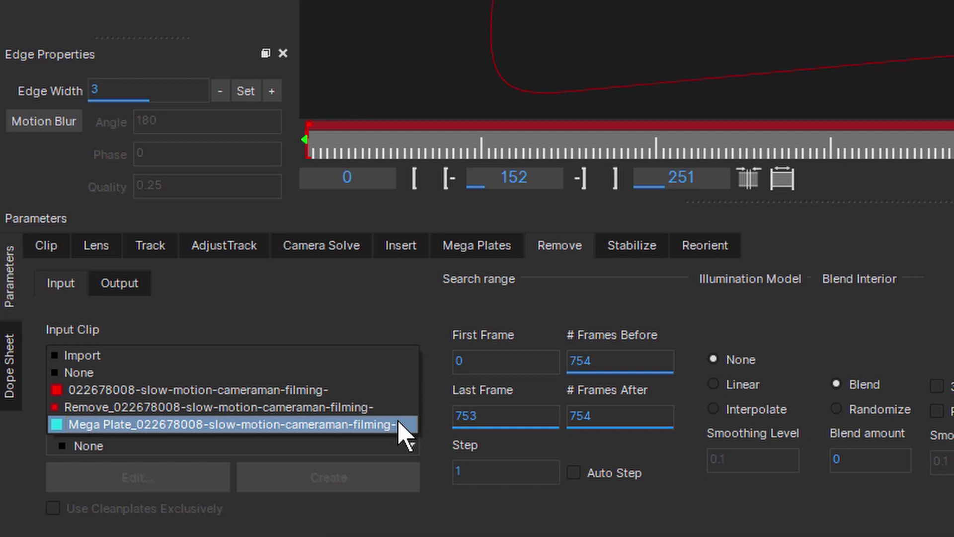
{"action": "left_click", "coordinate": [399, 425]}
{"action": "left_click", "coordinate": [53, 507]}
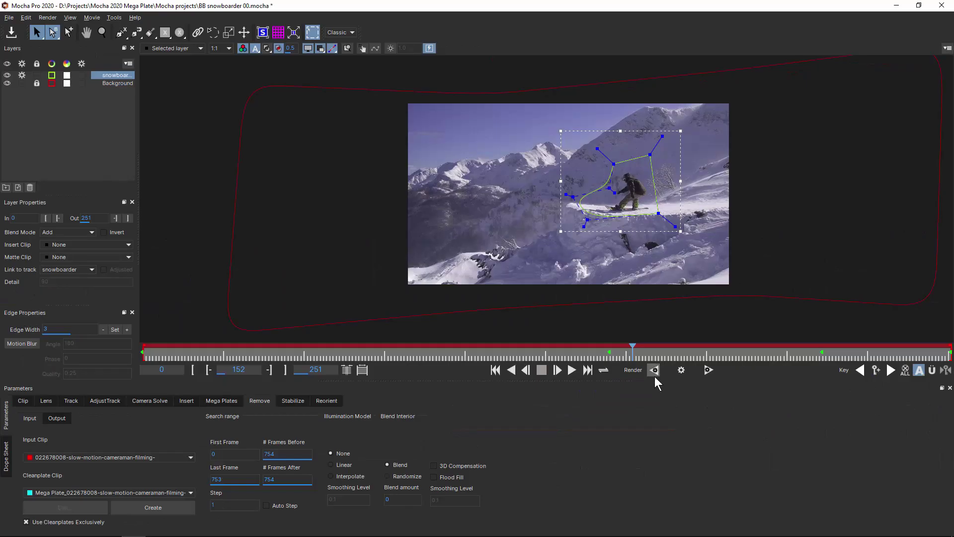
{"action": "left_click", "coordinate": [654, 369]}
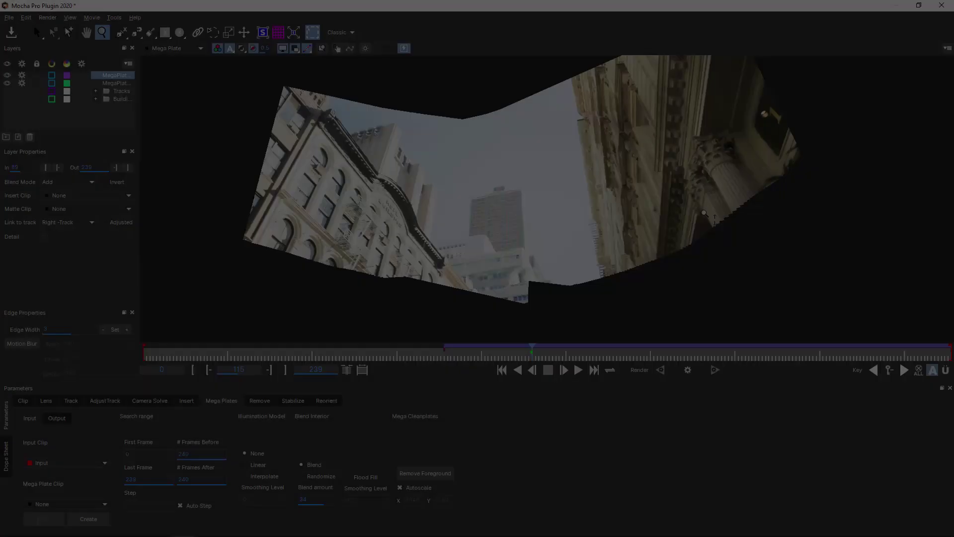
Rotate the sunset sky layer to match the building plate and commit the transform
{"action": "key", "text": "x"}
{"action": "left_click_drag", "start_coordinate": [672, 223], "coordinate": [615, 268]}
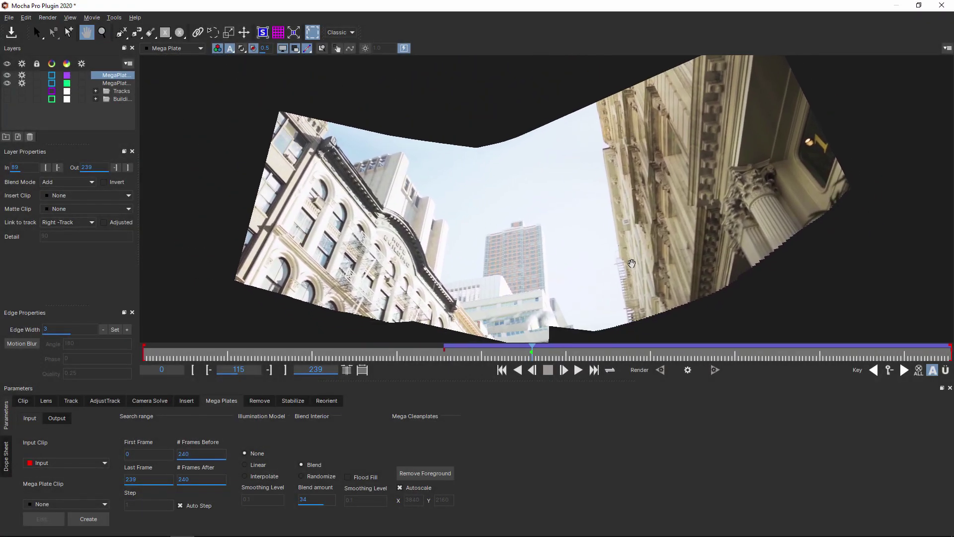
{"action": "key", "text": "s"}
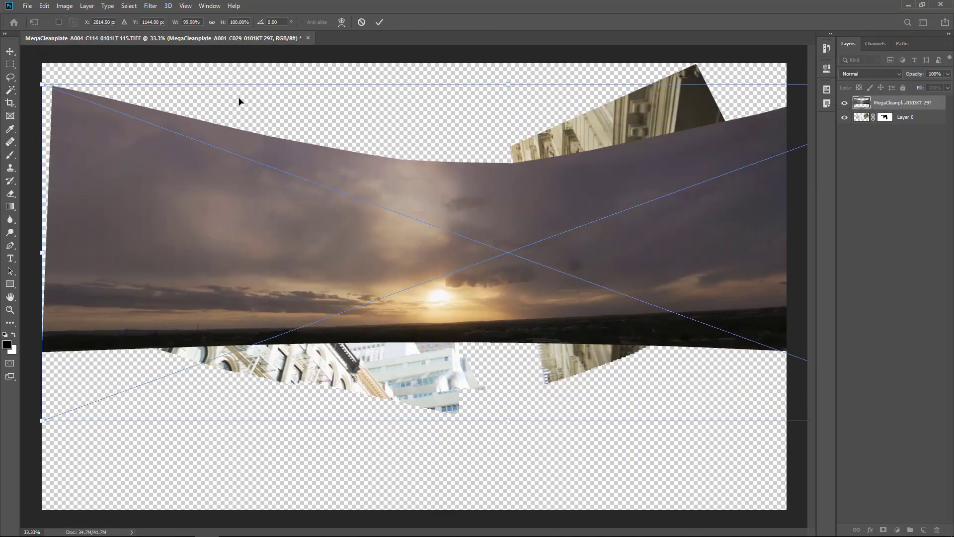
{"action": "left_click_drag", "start_coordinate": [239, 97], "coordinate": [53, 186]}
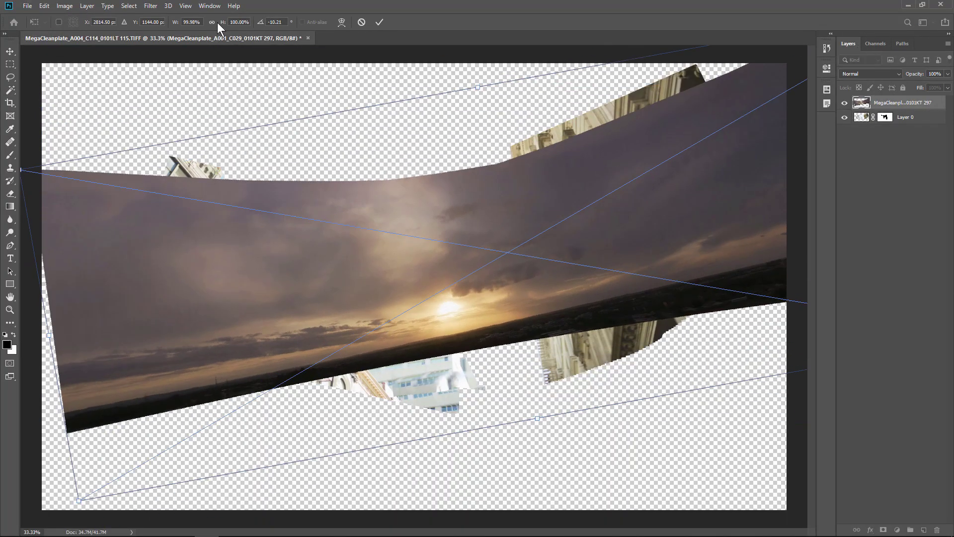
{"action": "key", "text": "Return"}
{"action": "key", "text": "w"}
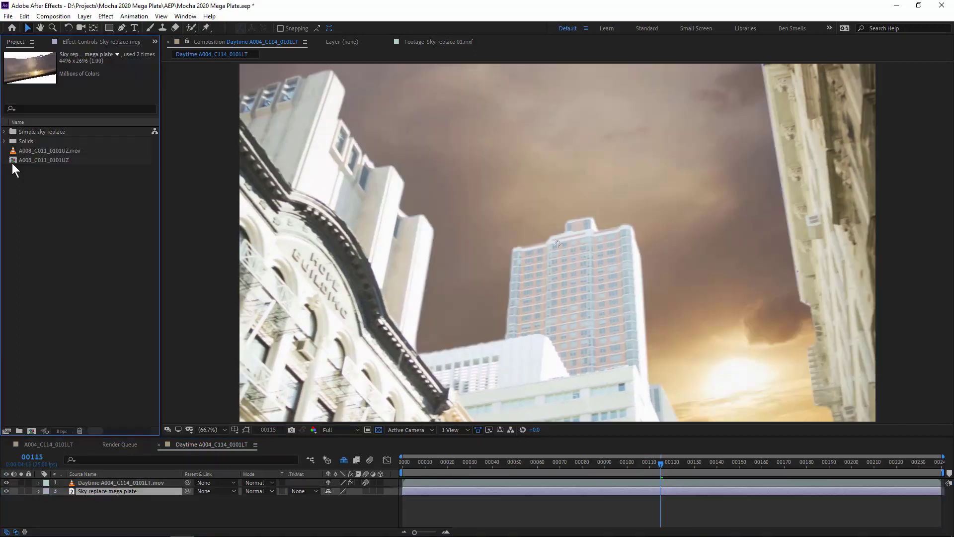
Pre-compose the sky replace mega plate layer into its own composition
{"action": "left_click", "coordinate": [141, 492]}
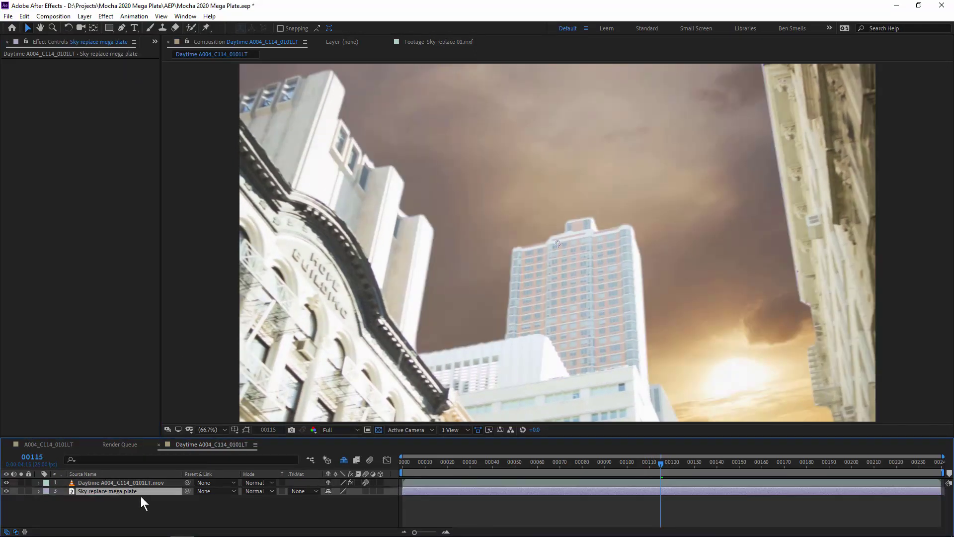
{"action": "right_click", "coordinate": [141, 491]}
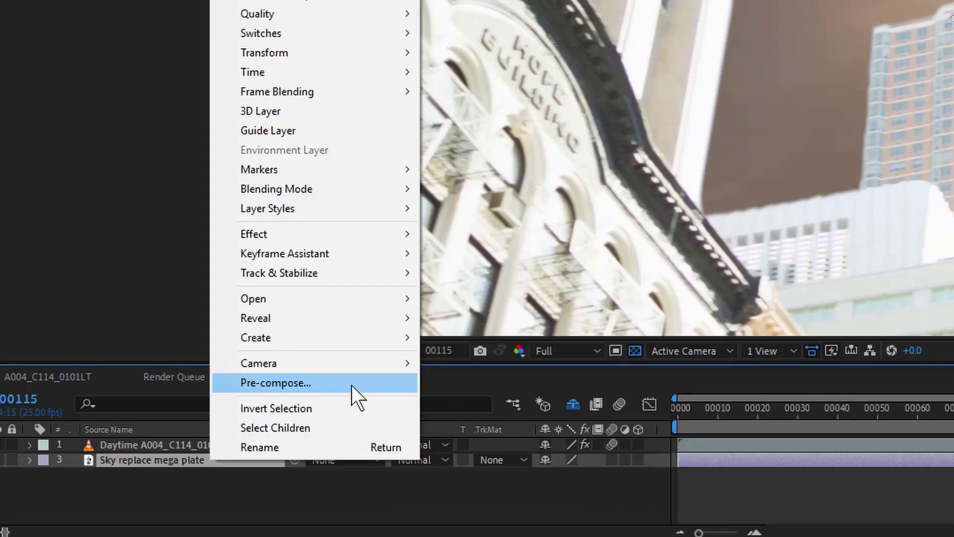
{"action": "left_click", "coordinate": [221, 448]}
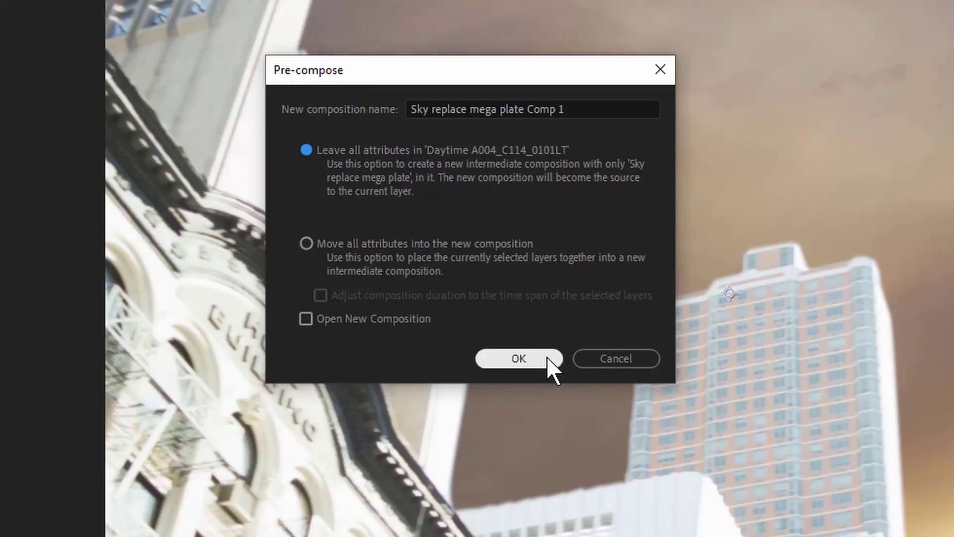
{"action": "left_click", "coordinate": [546, 357]}
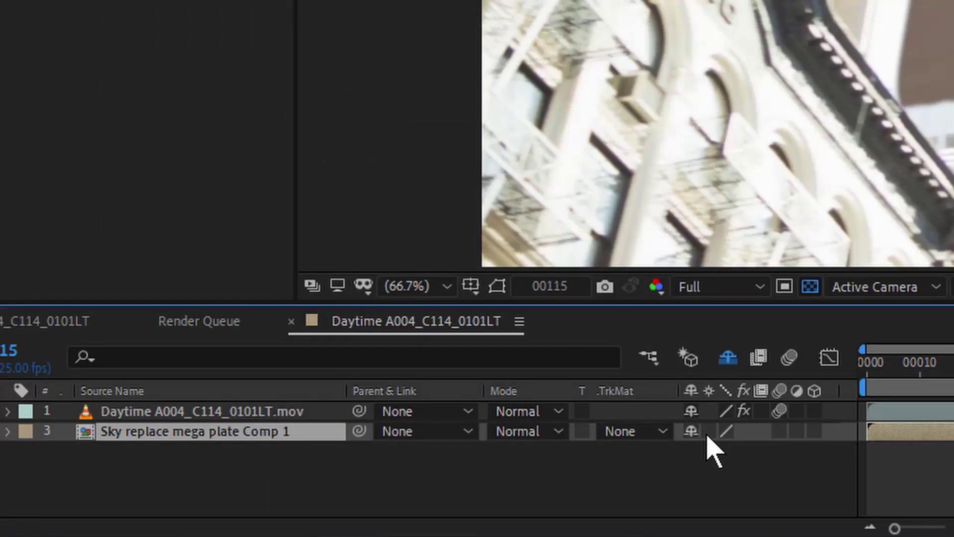
Collapse transformations, export tracking to 'Sky replace mega plate Comp 1', and scrub to check
{"action": "left_click", "coordinate": [708, 432]}
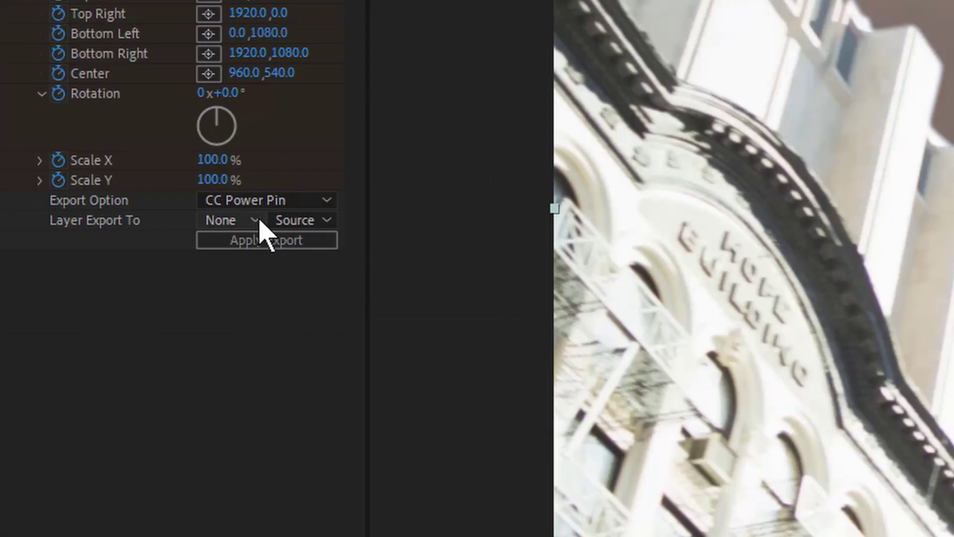
{"action": "left_click", "coordinate": [257, 221]}
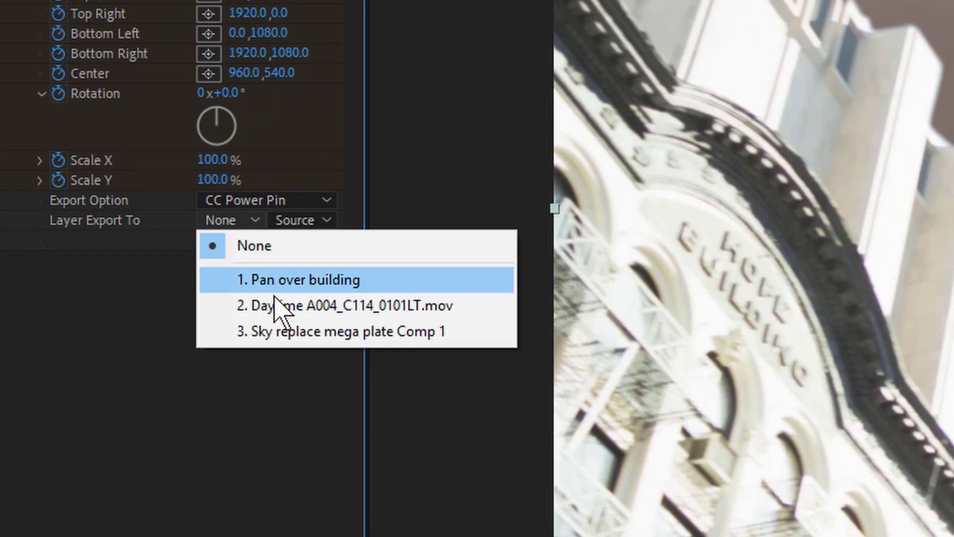
{"action": "left_click", "coordinate": [291, 332]}
{"action": "left_click", "coordinate": [261, 239]}
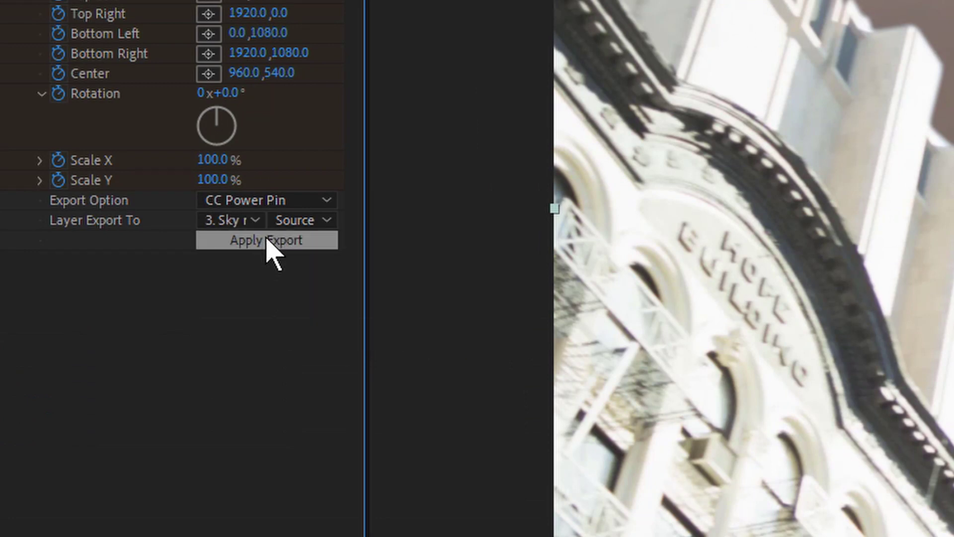
{"action": "mouse_move", "coordinate": [699, 472]}
{"action": "left_mouse_down"}
{"action": "mouse_move", "coordinate": [729, 475]}
{"action": "mouse_move", "coordinate": [685, 469]}
{"action": "left_mouse_up"}
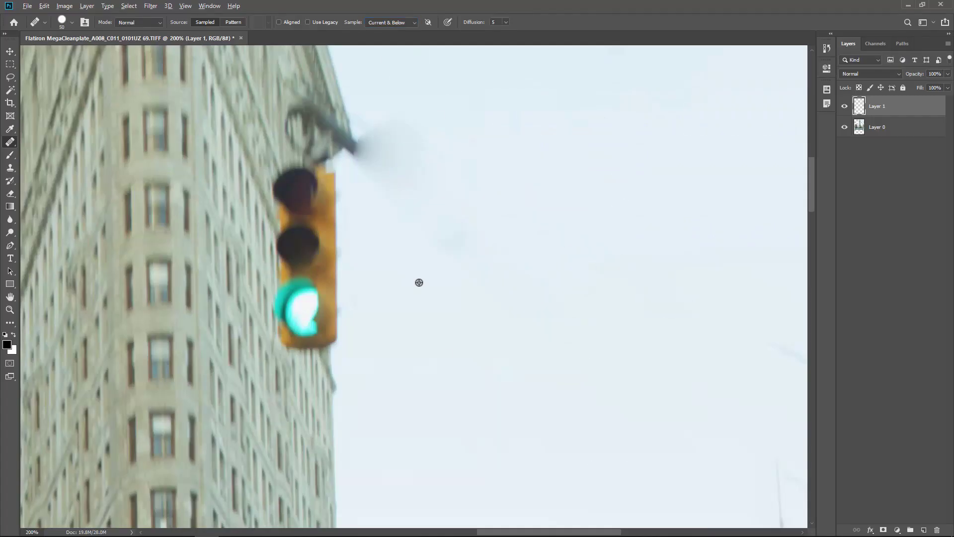
Step back one frame in the Flatiron shot
{"action": "key", "text": "Left"}
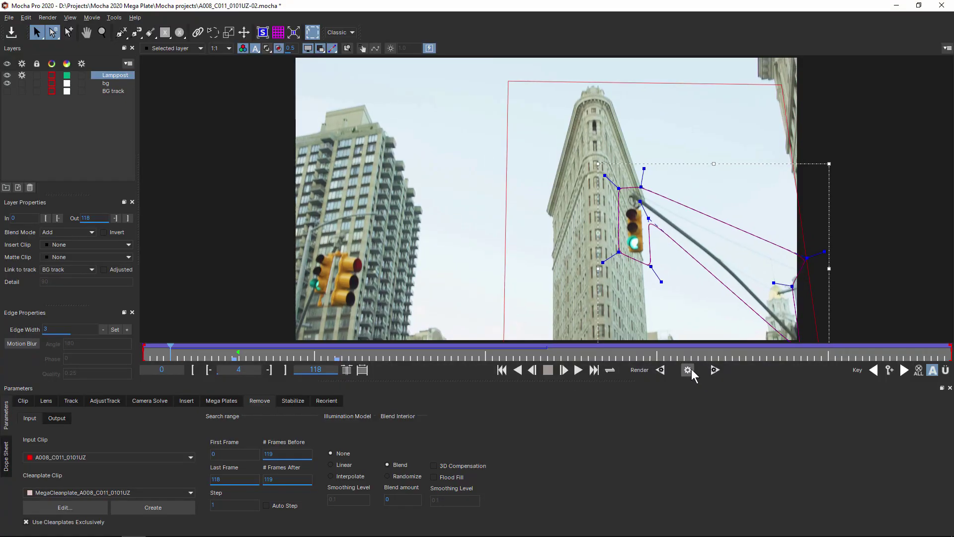
Render the traffic light removal on the Remove tab
{"action": "left_click", "coordinate": [688, 369]}
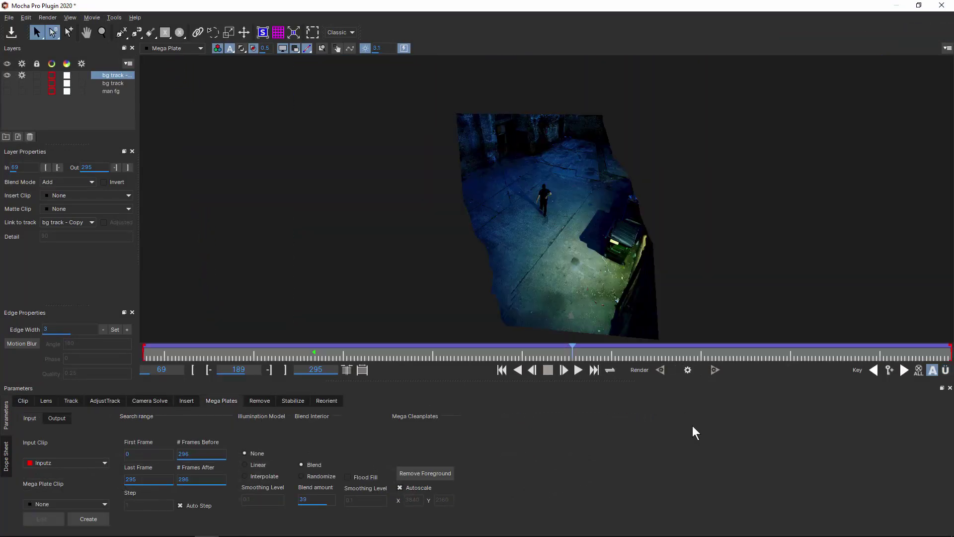
{"action": "scroll", "coordinate": [618, 260], "scroll_direction": "up", "scroll_amount": 3}
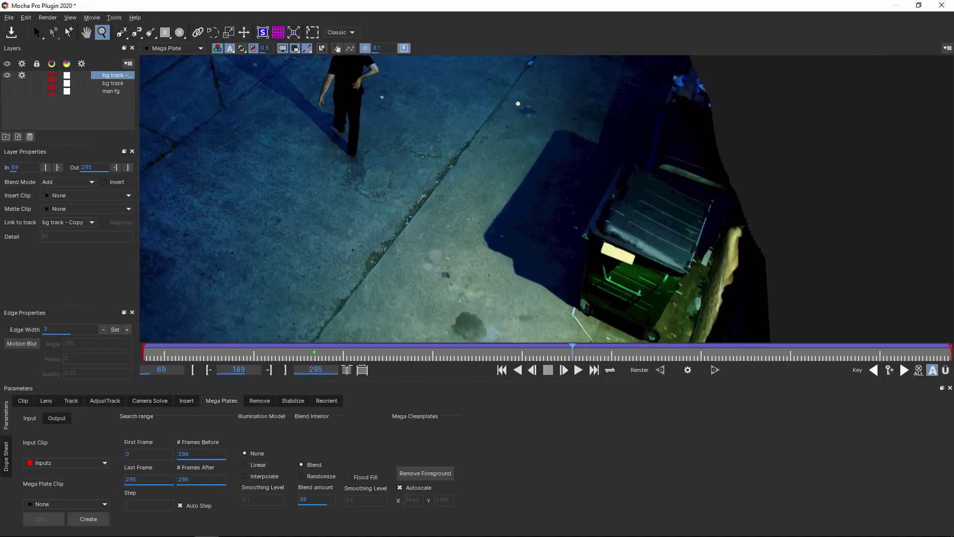